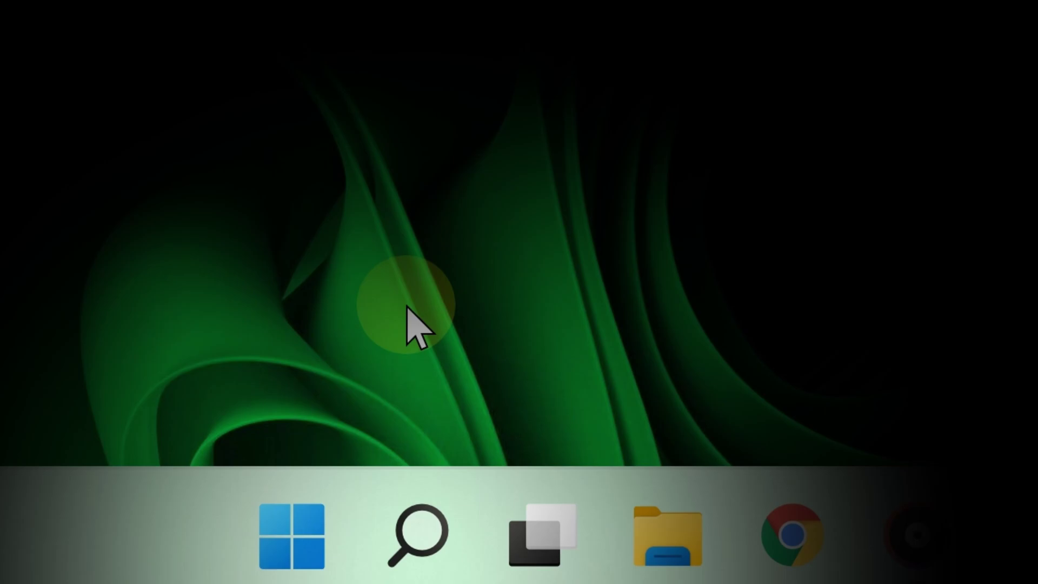
# Remove the 125 GB of selected temporary files from Storage settings.
pyautogui.write('storage')
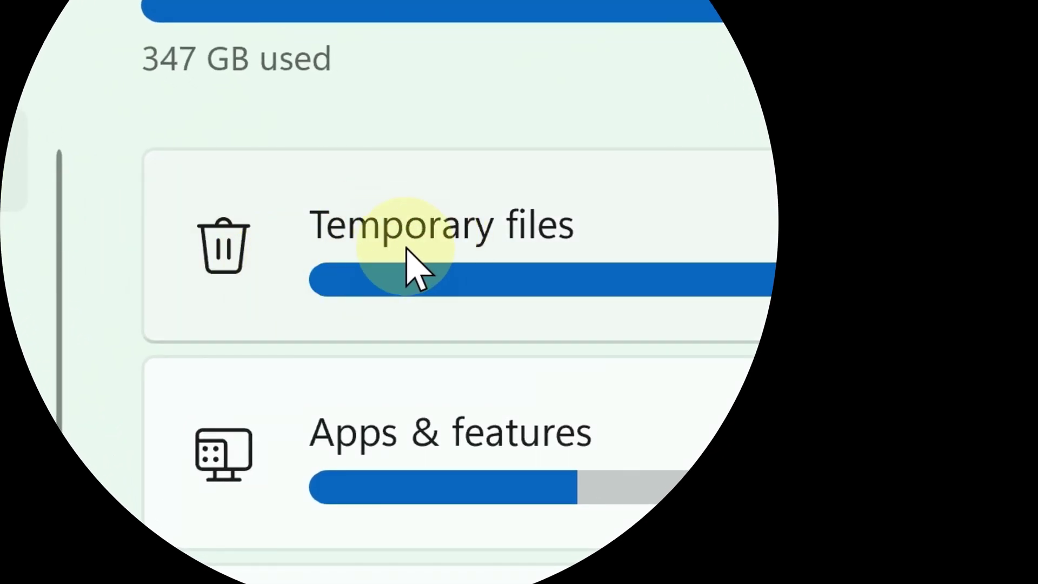
pyautogui.click(395, 233)
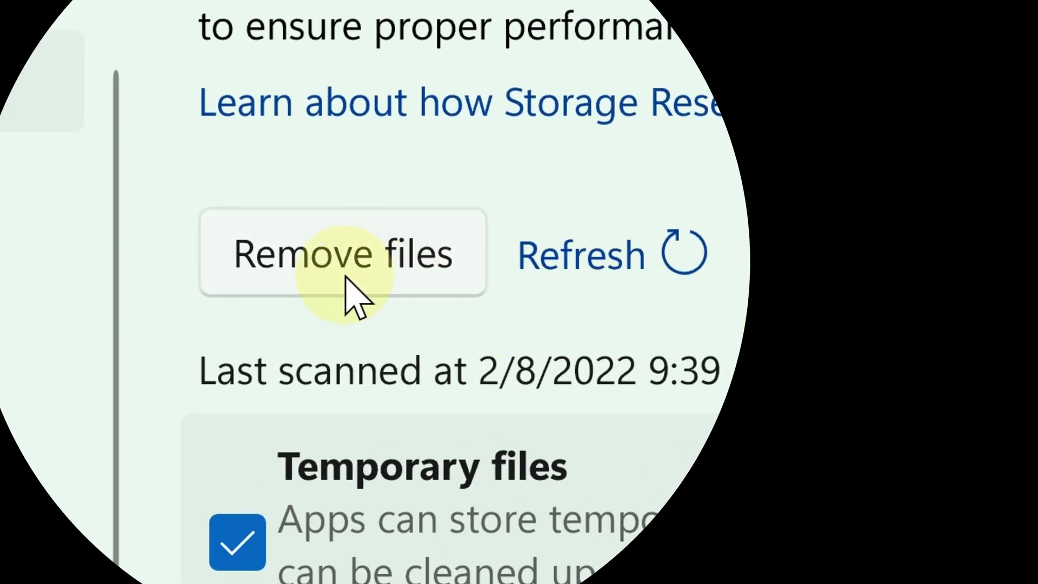
pyautogui.click(355, 267)
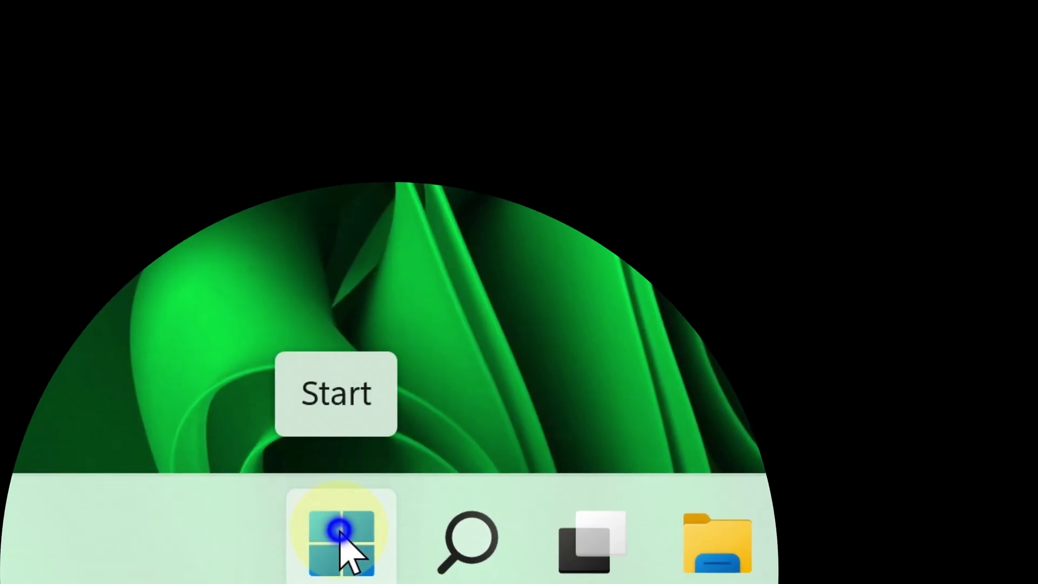
# Launch the Registry Editor by running regedit from the Run box.
pyautogui.rightClick(341, 543)
pyautogui.click(278, 274)
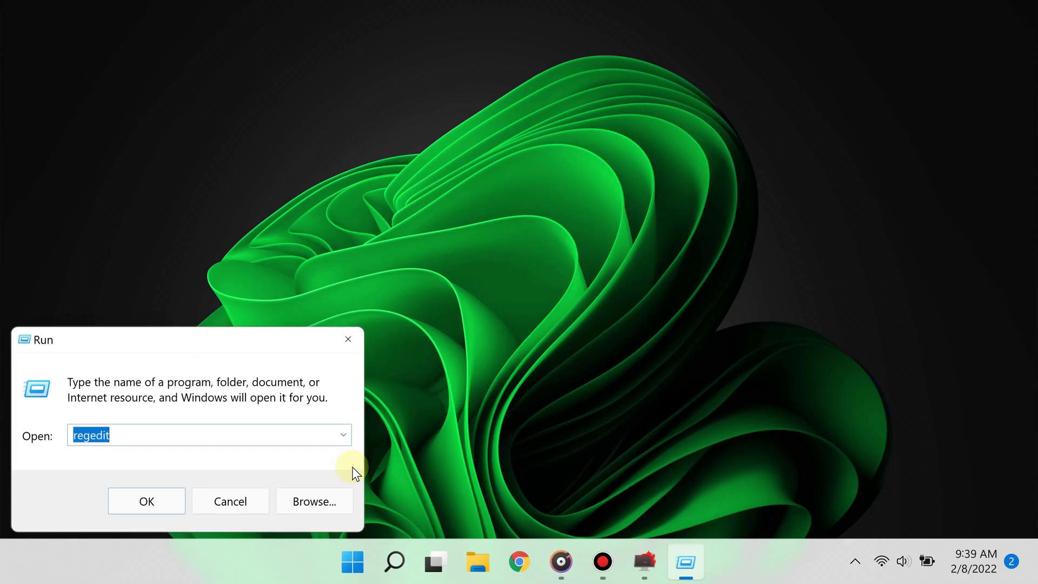
pyautogui.write('regedit')
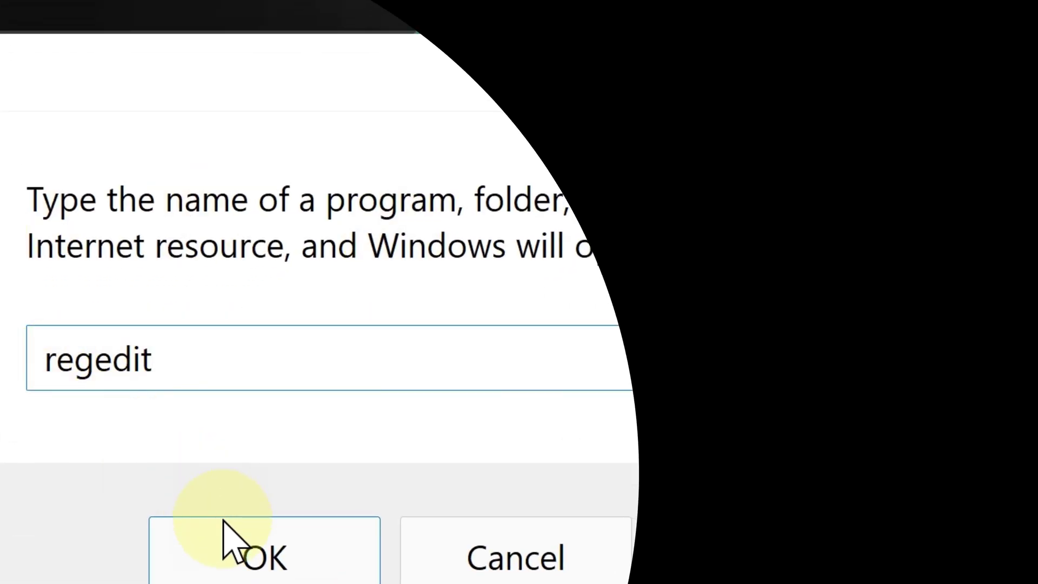
pyautogui.click(262, 564)
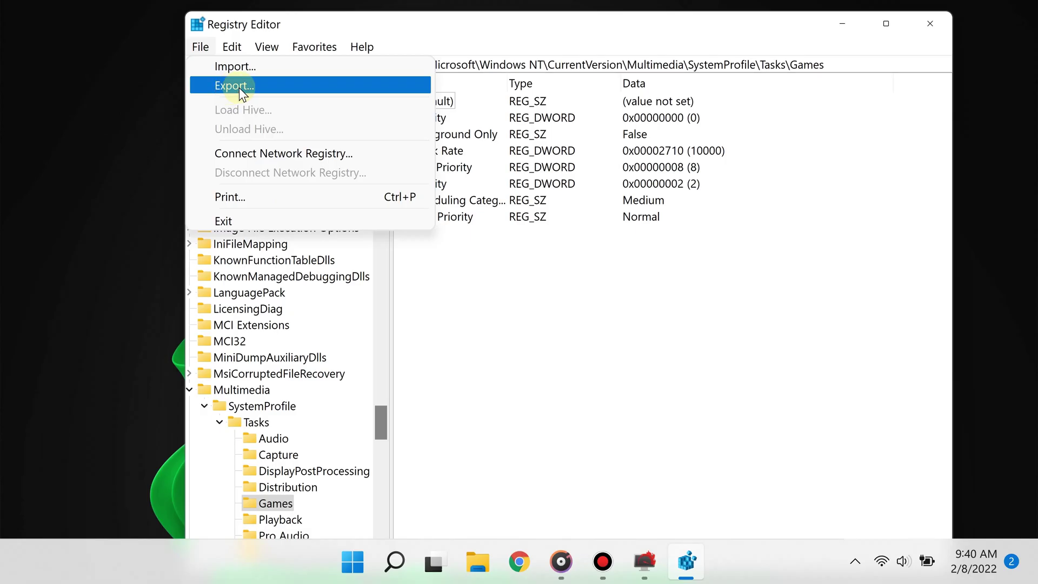
# Export a registry backup with the export range set to All.
pyautogui.click(236, 266)
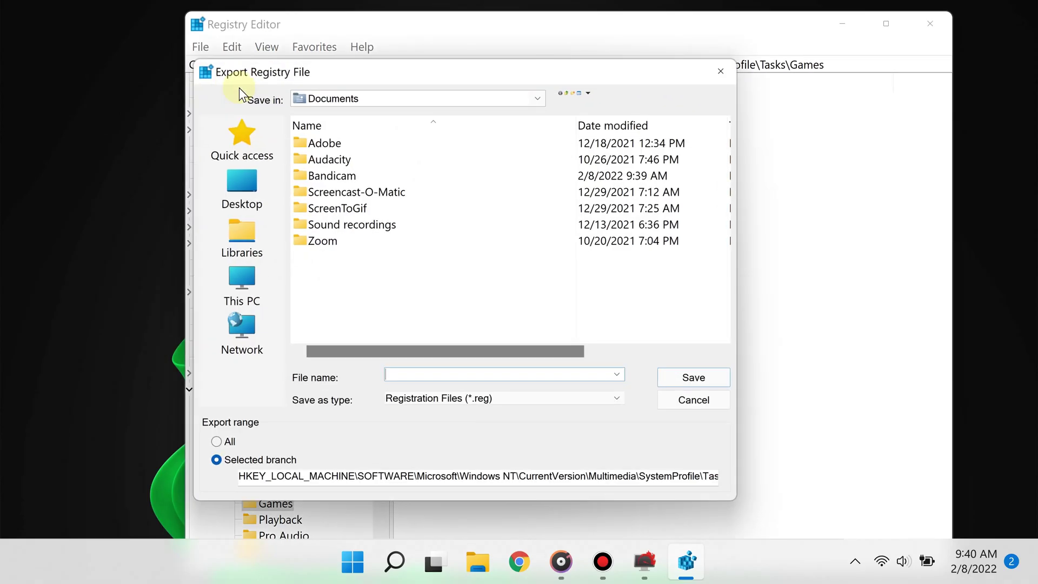
pyautogui.click(214, 444)
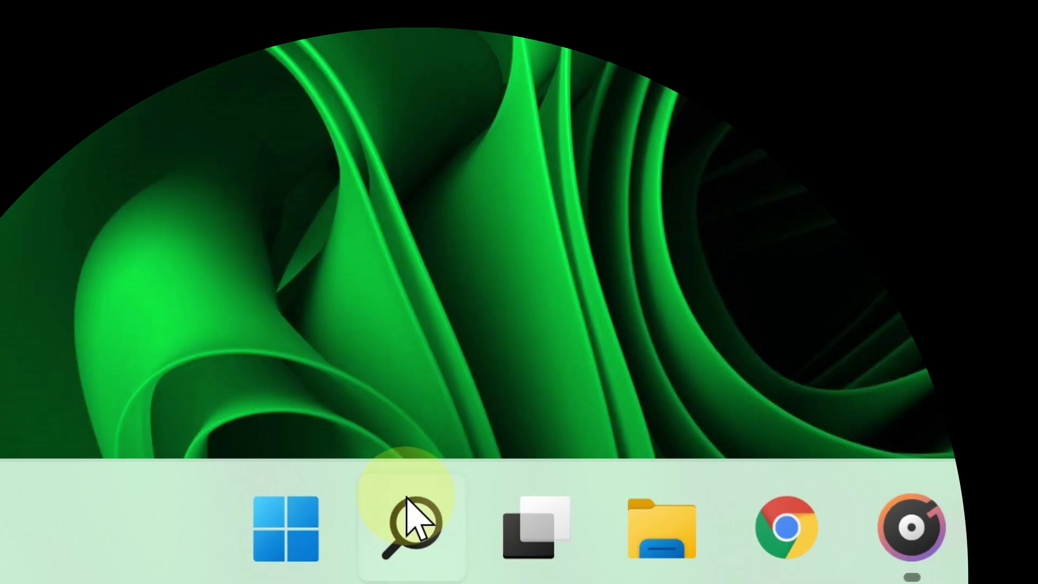
# Set the power mode to Best performance on the Power & battery page.
pyautogui.click(414, 521)
pyautogui.write('batt')
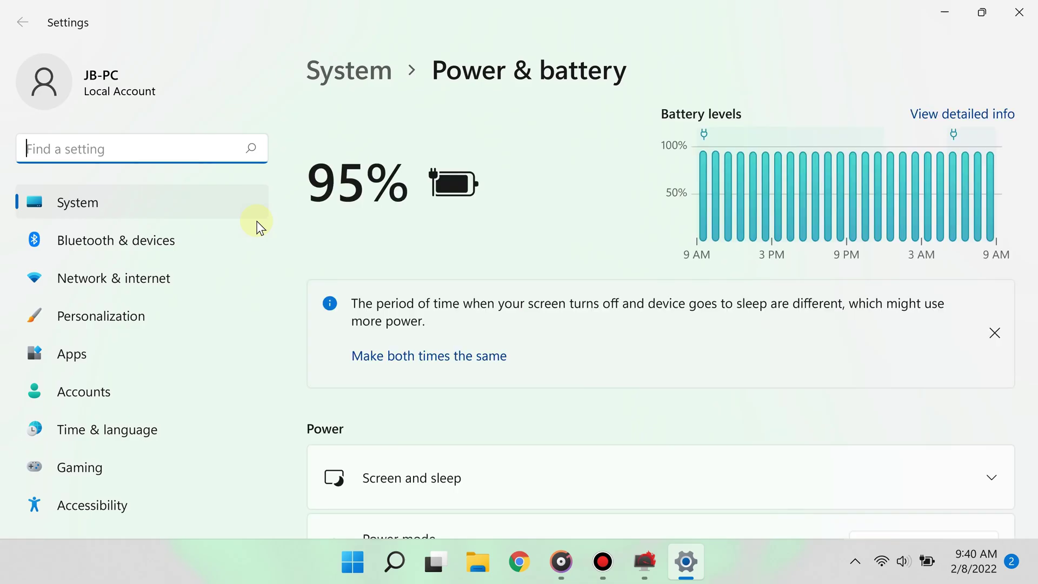
pyautogui.scroll(-5, 576, 341)
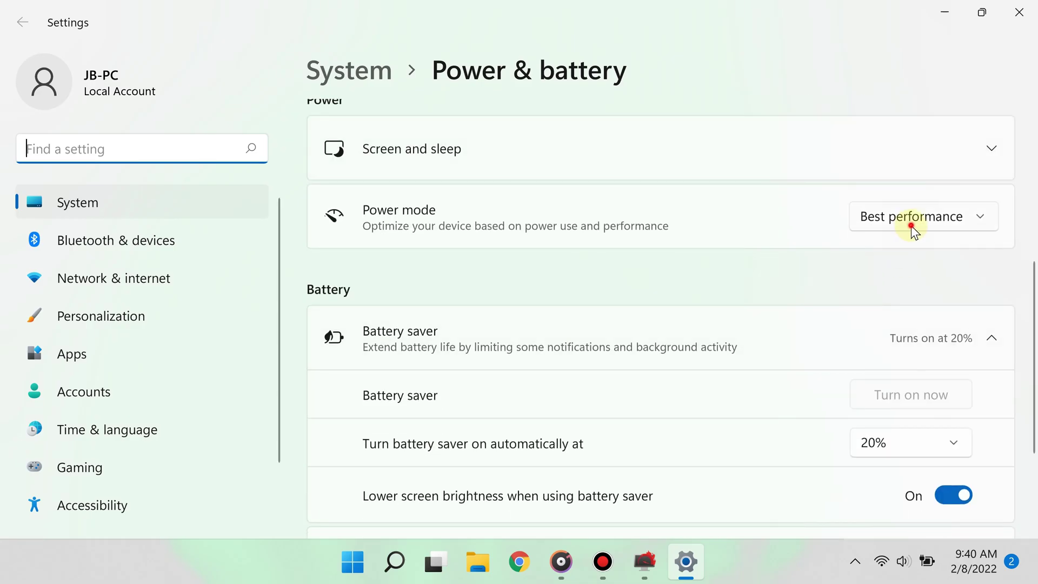
pyautogui.click(910, 226)
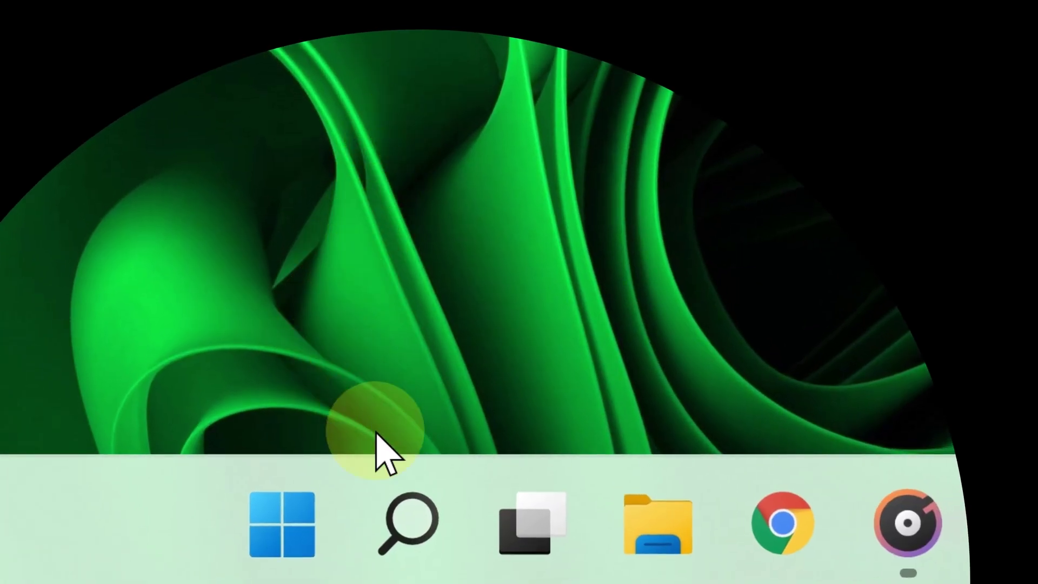
# Toggle Cortana's startup switch on and back off so it stays Off.
pyautogui.click(411, 522)
pyautogui.write('start')
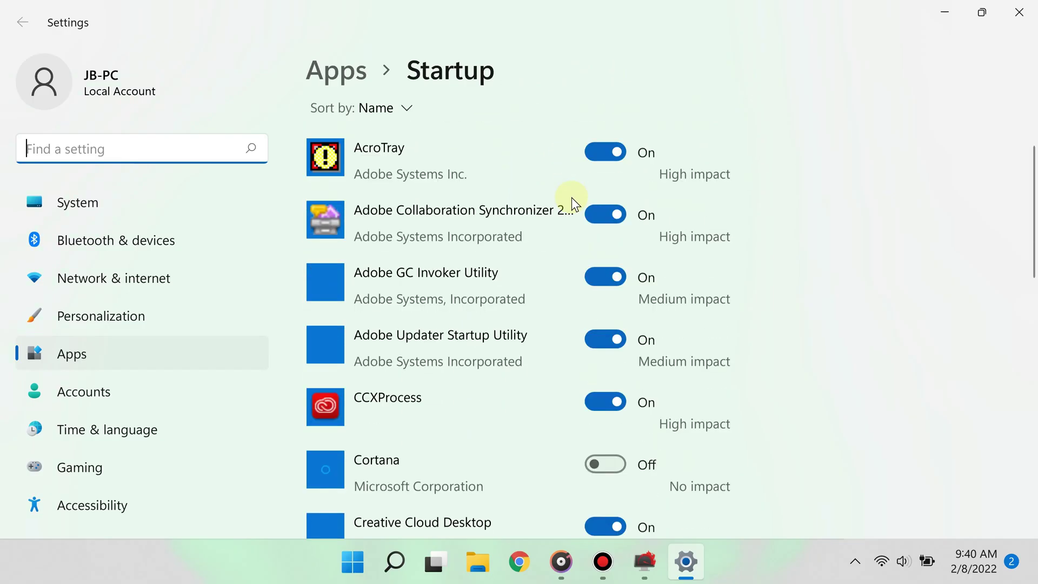
pyautogui.scroll(-1, 572, 198)
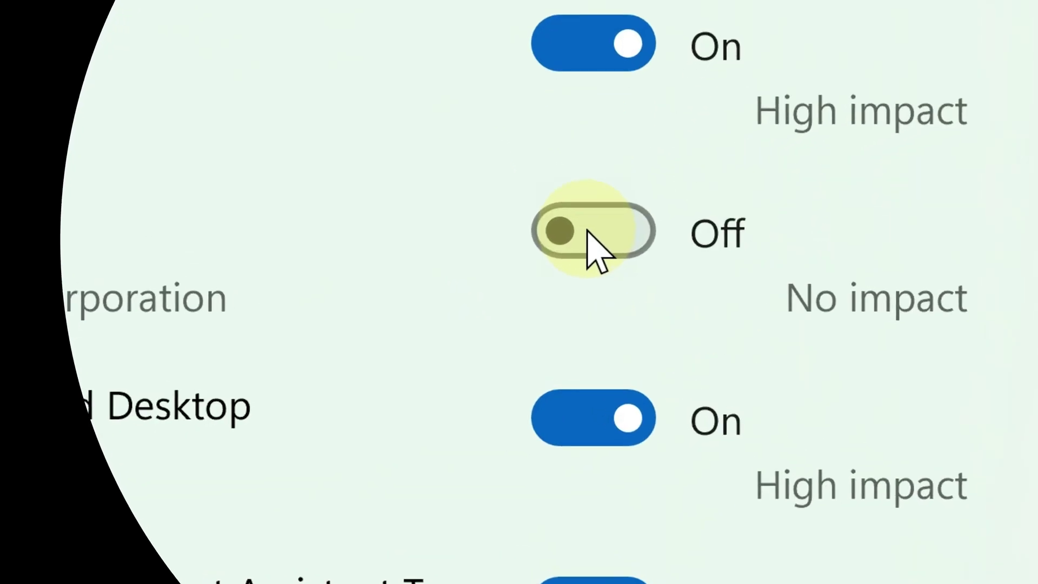
pyautogui.click(604, 238)
pyautogui.click(587, 230)
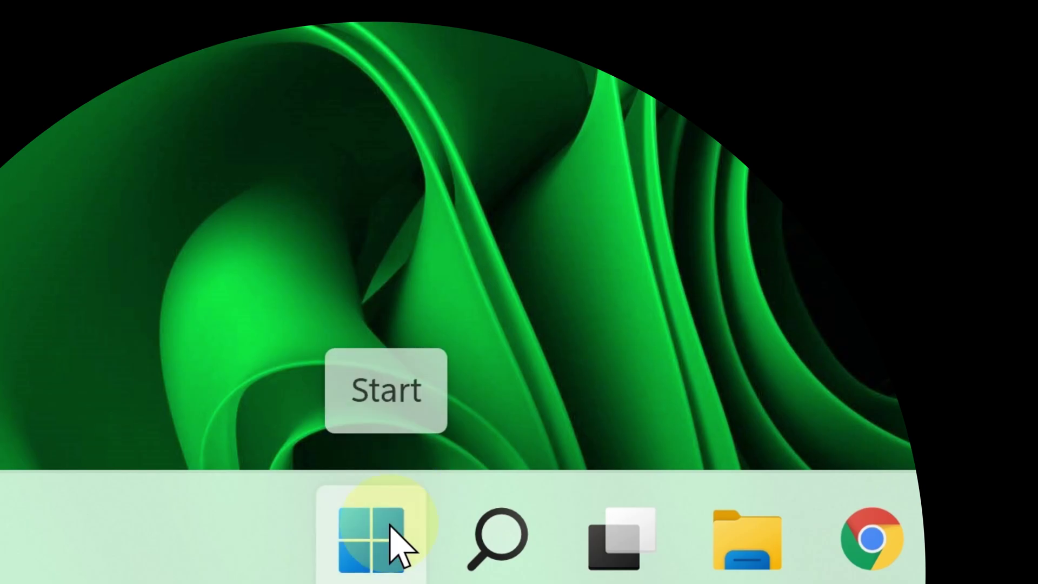
# Show the modify and uninstall options for Adobe Illustrator 2022 in Apps & features.
pyautogui.rightClick(390, 522)
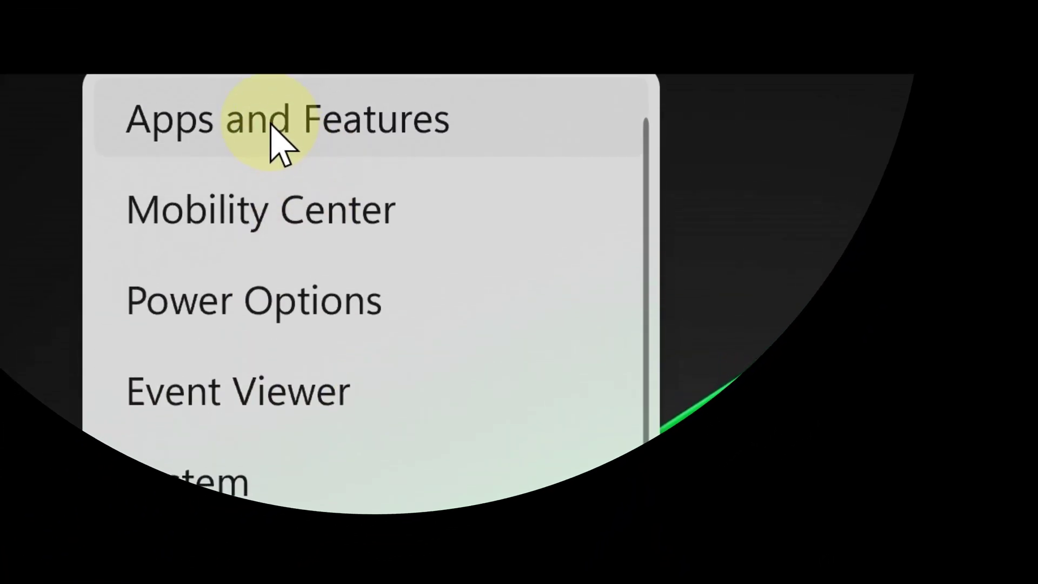
pyautogui.click(272, 126)
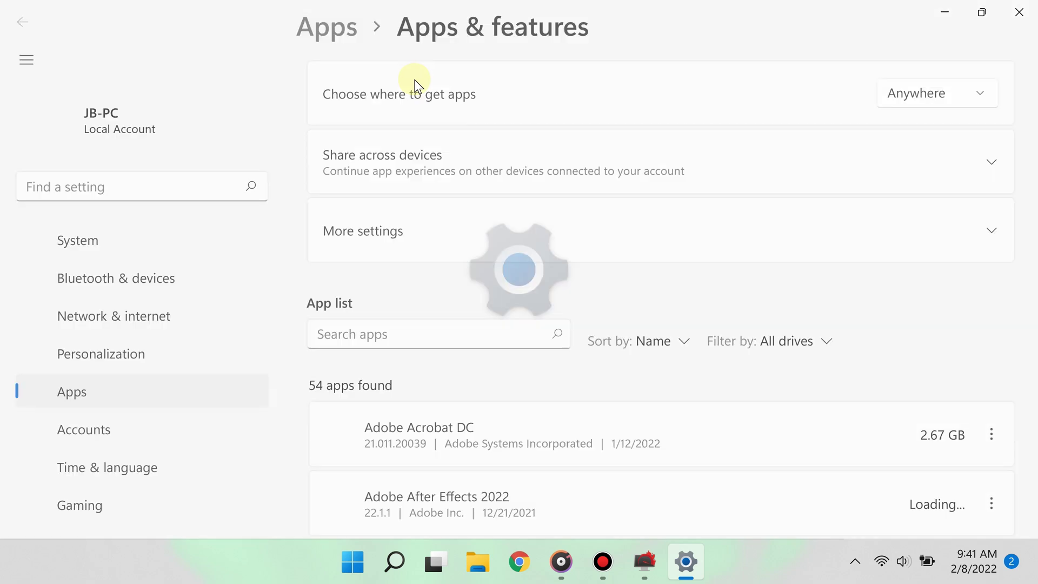
pyautogui.scroll(-7, 620, 250)
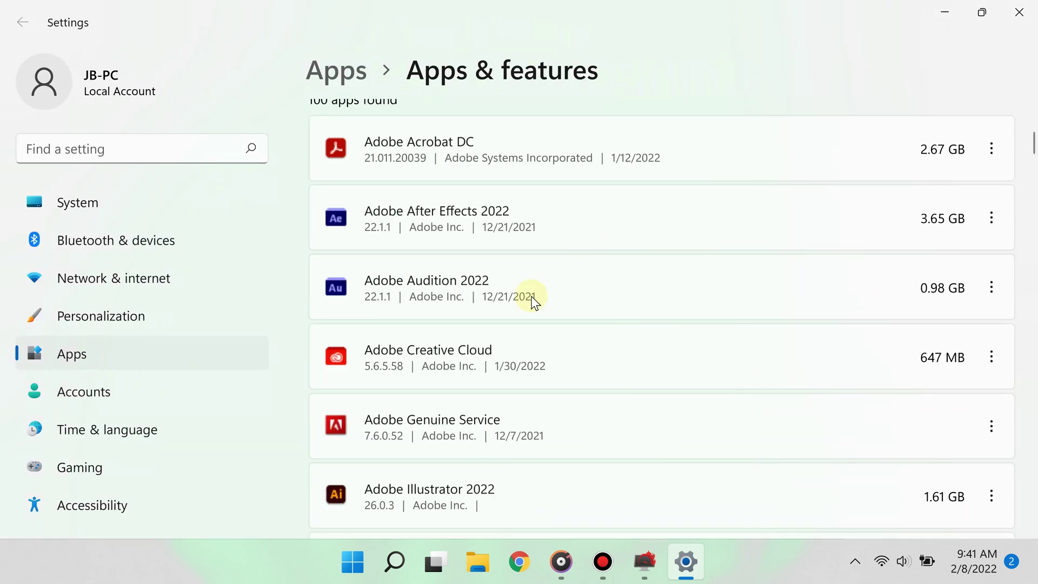
pyautogui.click(482, 363)
pyautogui.click(991, 365)
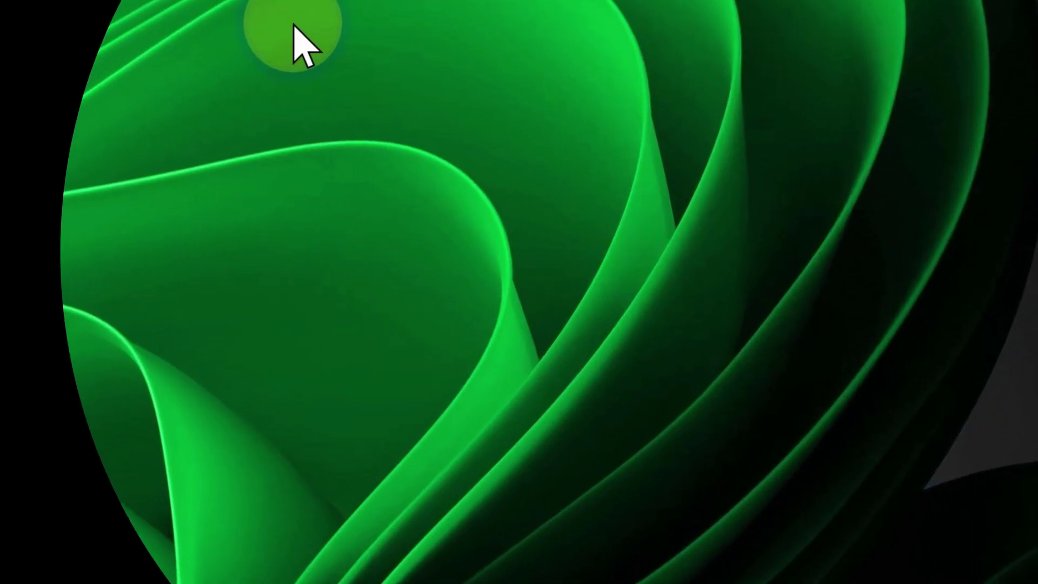
# Check the scale and resolution options, leaving 350% and 3840 × 2160 unchanged.
pyautogui.rightClick(505, 176)
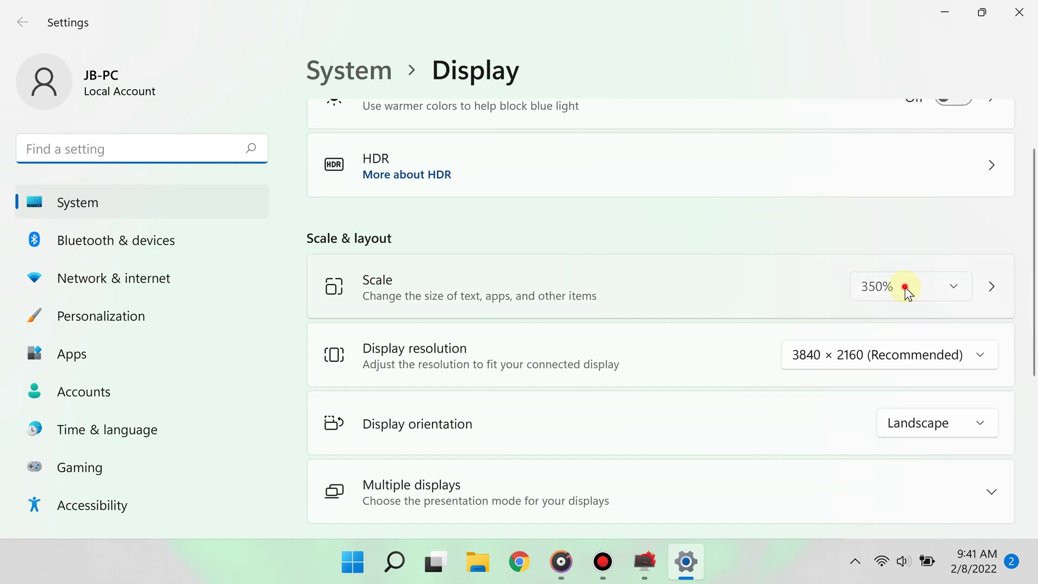
pyautogui.click(906, 288)
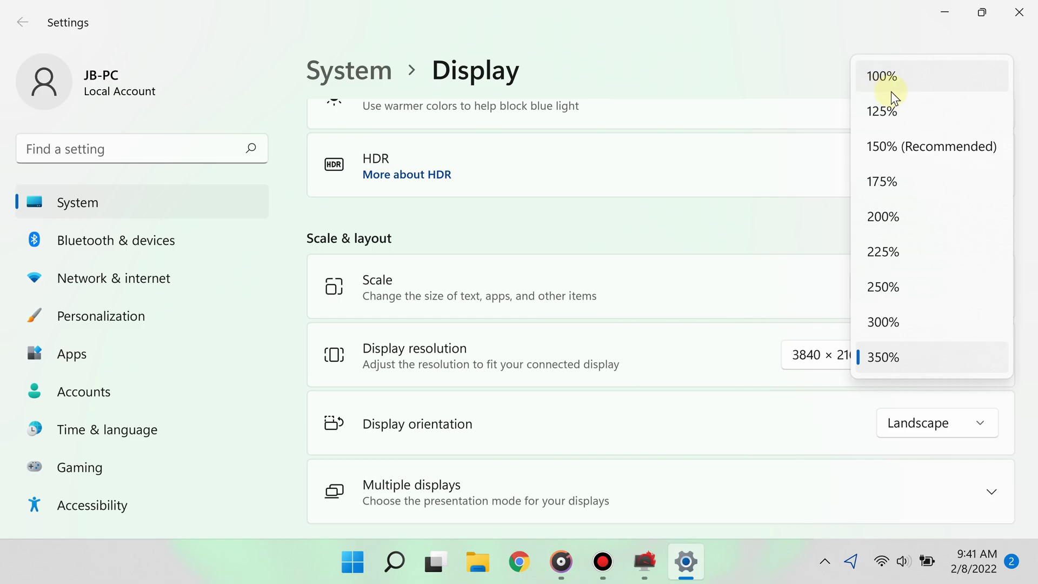
pyautogui.click(712, 253)
pyautogui.scroll(-5, 711, 253)
pyautogui.click(895, 162)
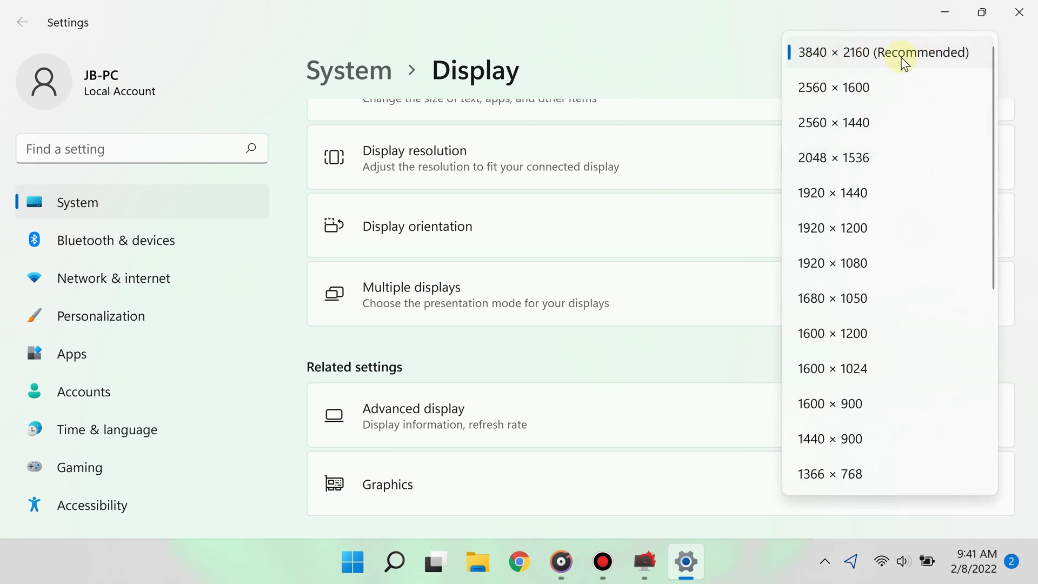
pyautogui.click(653, 192)
pyautogui.scroll(-2, 643, 261)
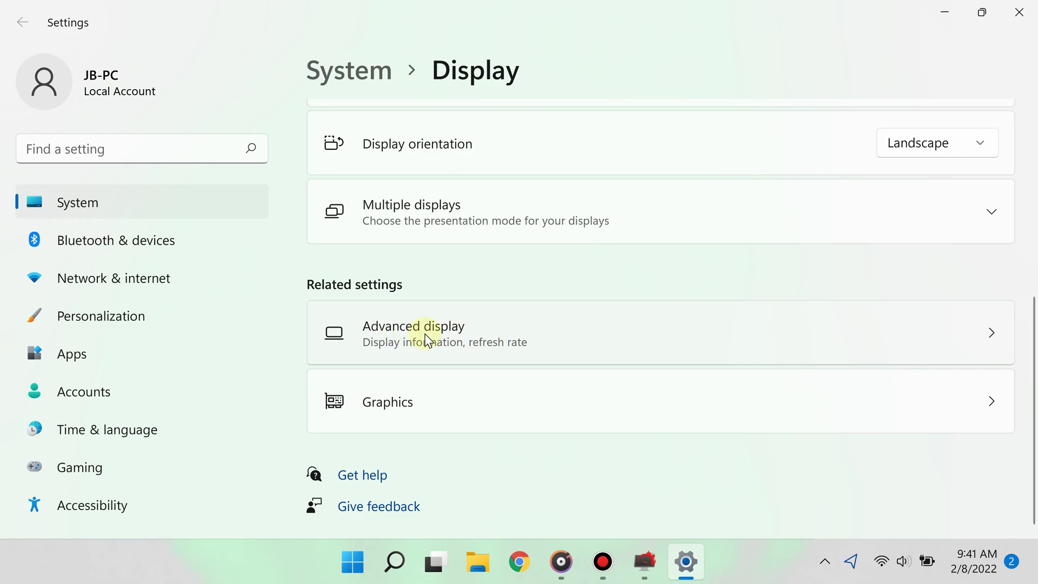
# Review the Advanced display details, confirming the 60 Hz refresh rate.
pyautogui.click(448, 339)
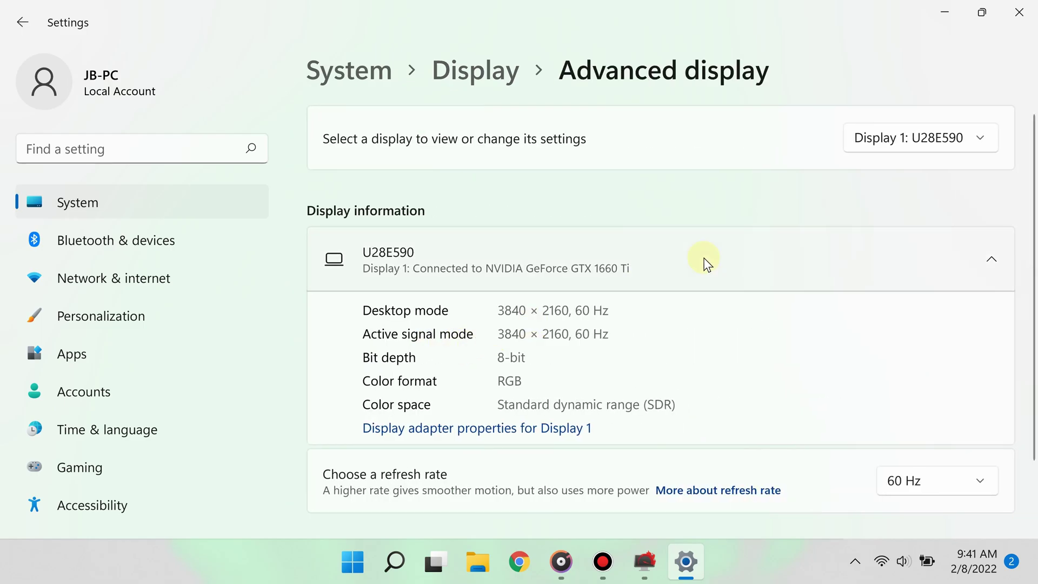
pyautogui.scroll(-2, 704, 263)
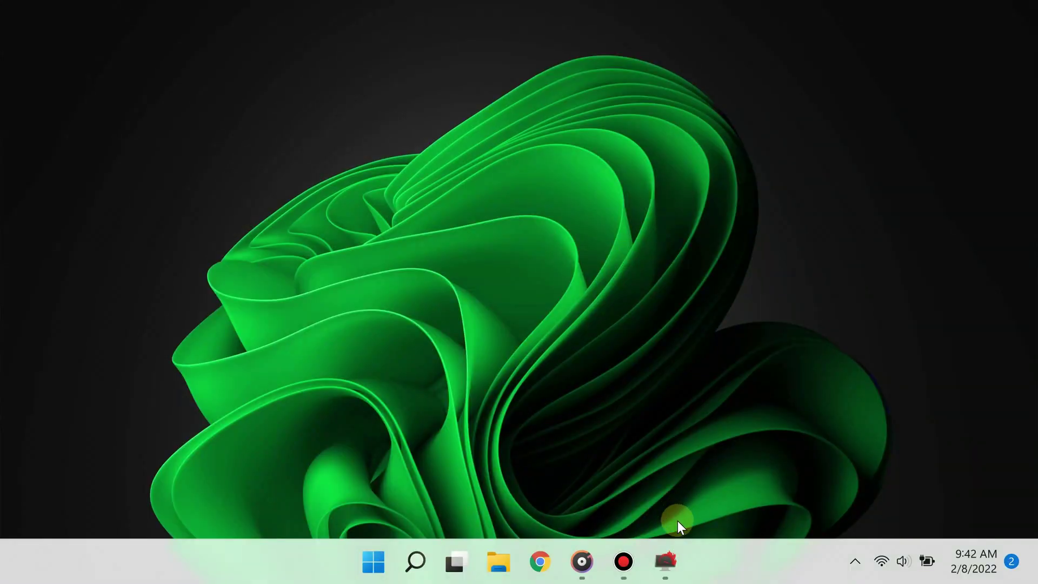
# Open Quick CPU, view its minimum, balanced and maximum performance presets, then close it.
pyautogui.click(666, 562)
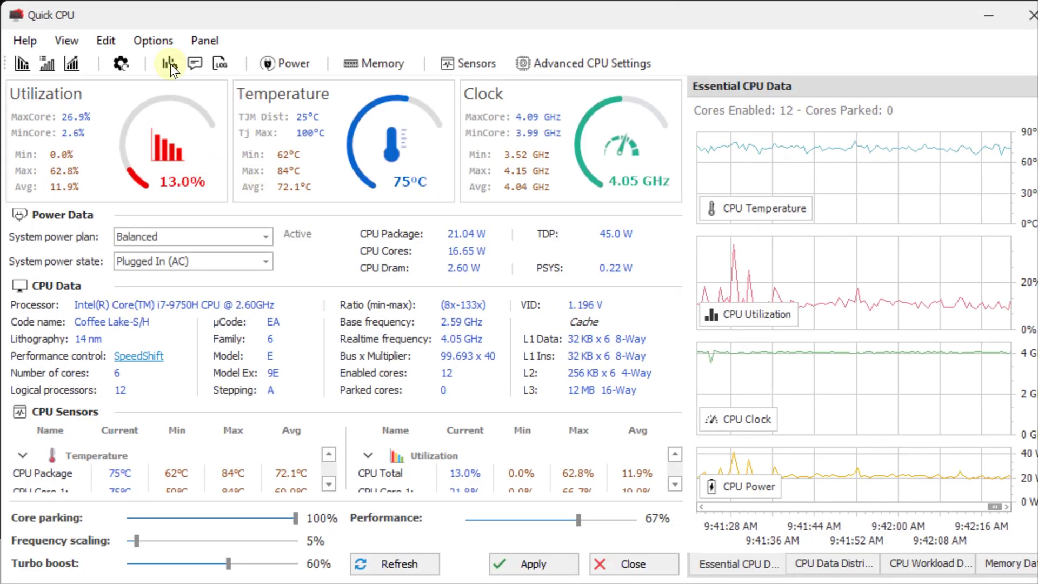
pyautogui.click(151, 41)
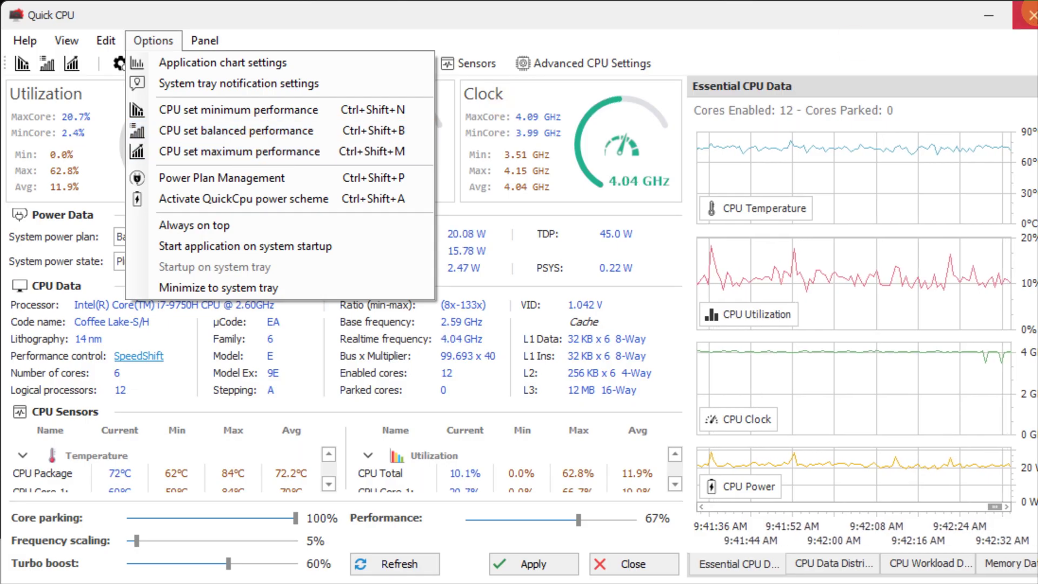
pyautogui.click(1030, 14)
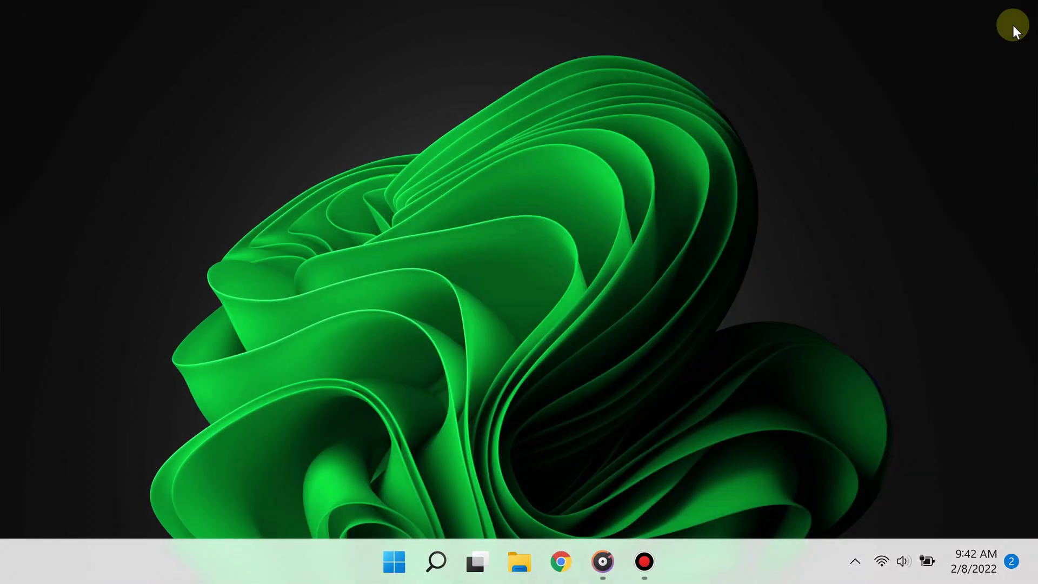